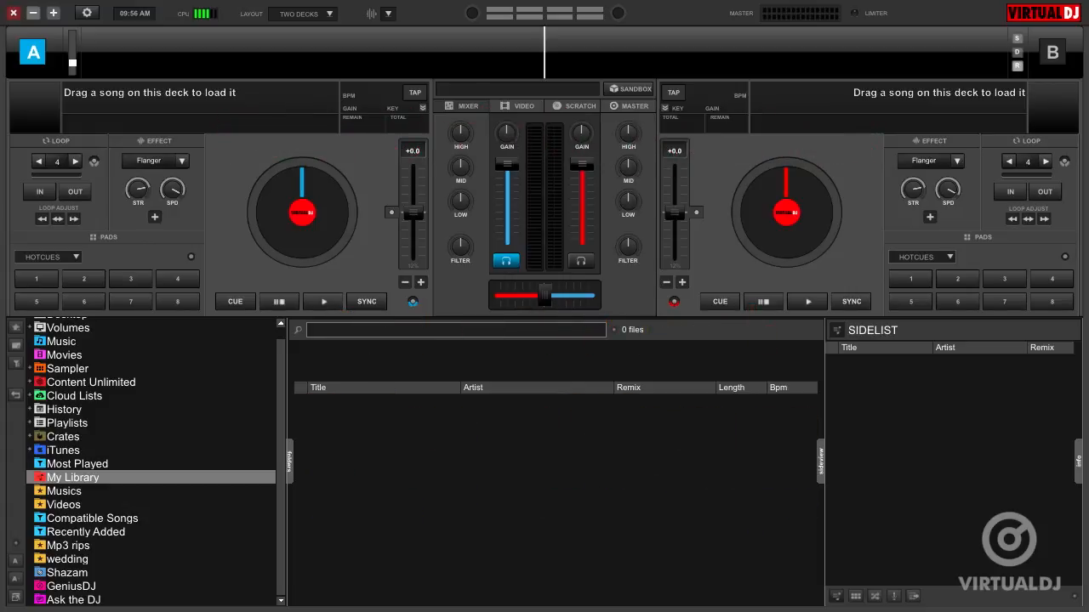
# Step: Select Cheap Thrills in Recently Added and briefly view its Tag Editor without changes
pyautogui.click(85, 531)
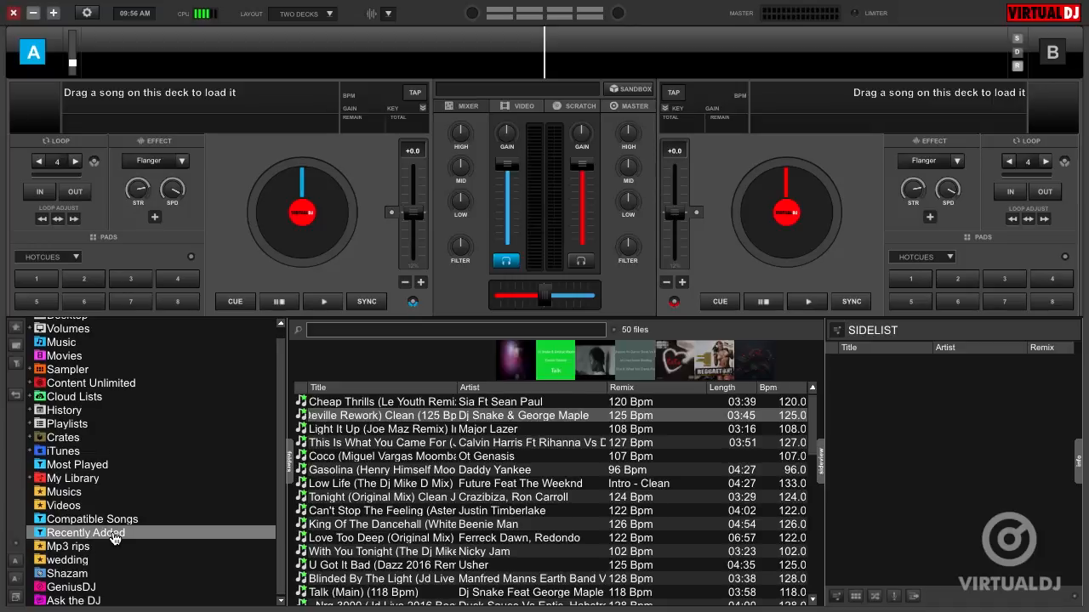
pyautogui.click(491, 403)
pyautogui.rightClick(491, 402)
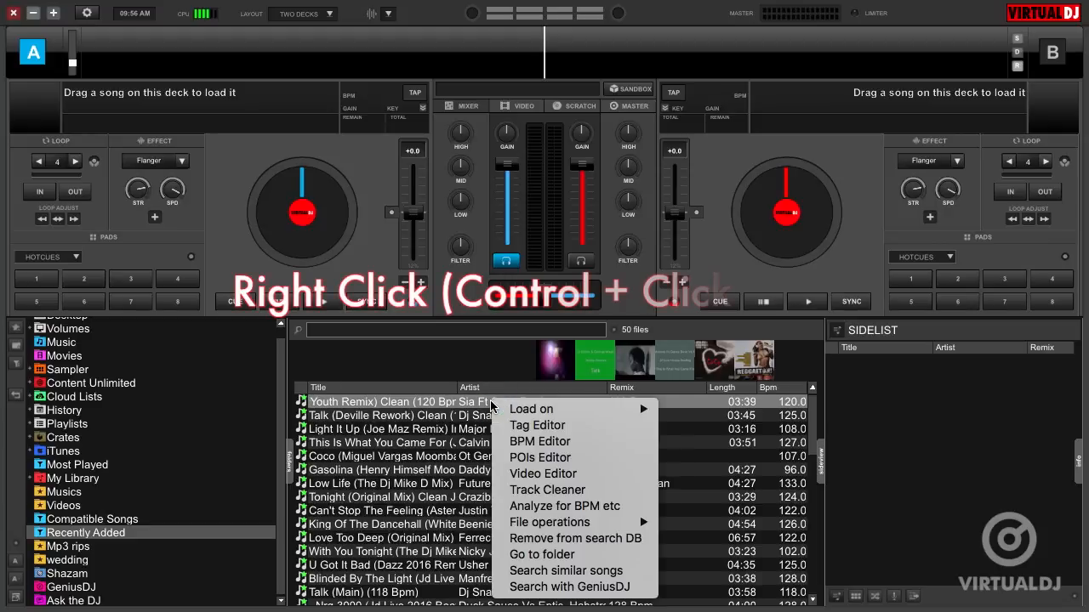
pyautogui.click(581, 430)
pyautogui.moveTo(531, 409)
pyautogui.click(865, 52)
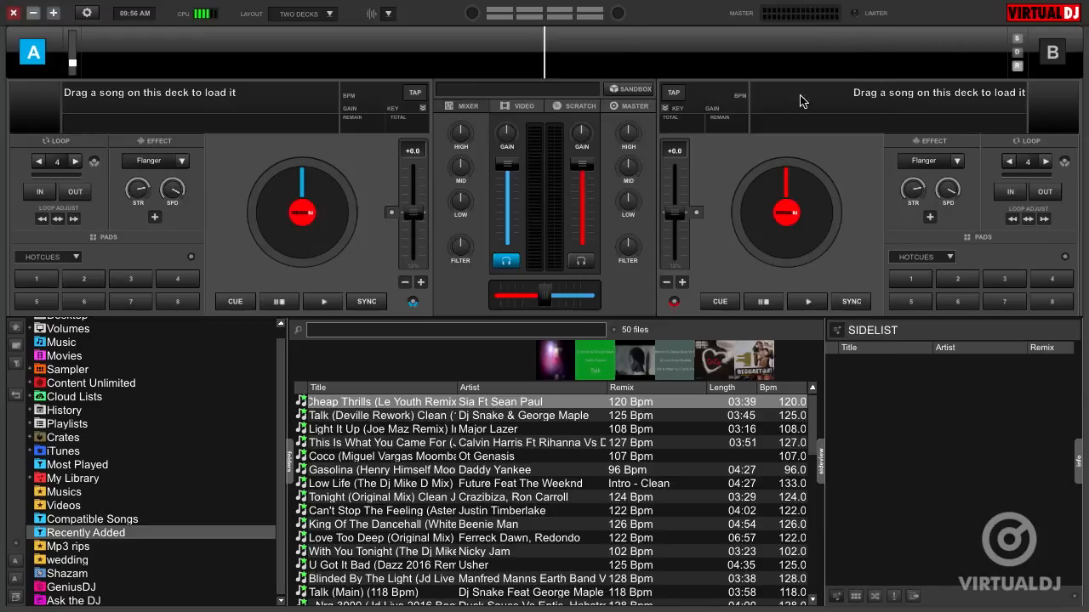
# Step: Load Cheap Thrills onto deck A and bring up the deck song's actions
pyautogui.rightClick(515, 402)
pyautogui.click(715, 409)
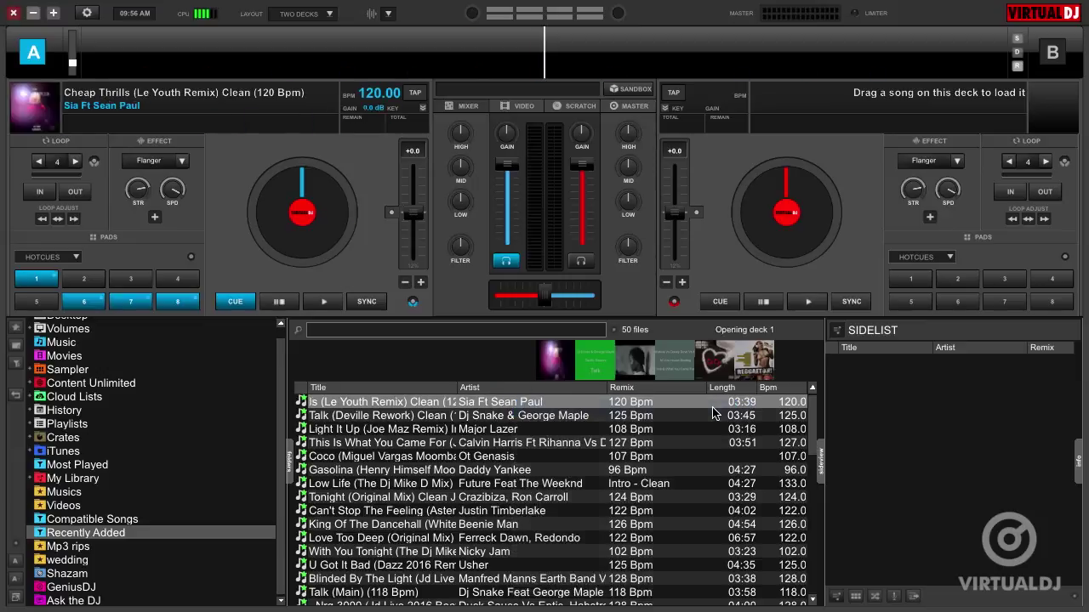
pyautogui.rightClick(38, 106)
# Step: Give Cheap Thrills a green colour tag in the Tag Editor and save it
pyautogui.click(81, 113)
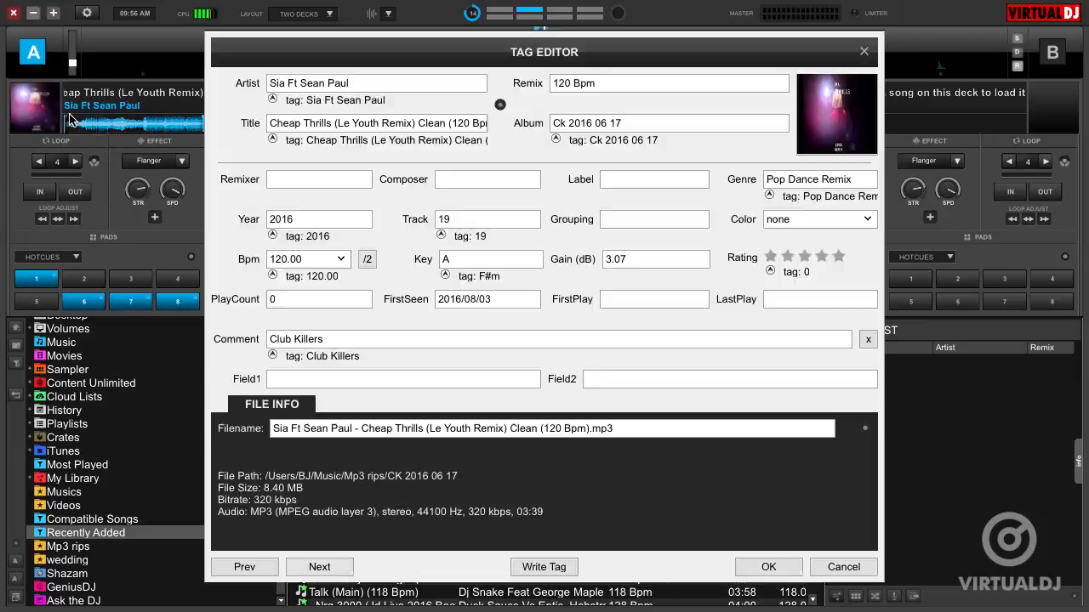
pyautogui.click(866, 223)
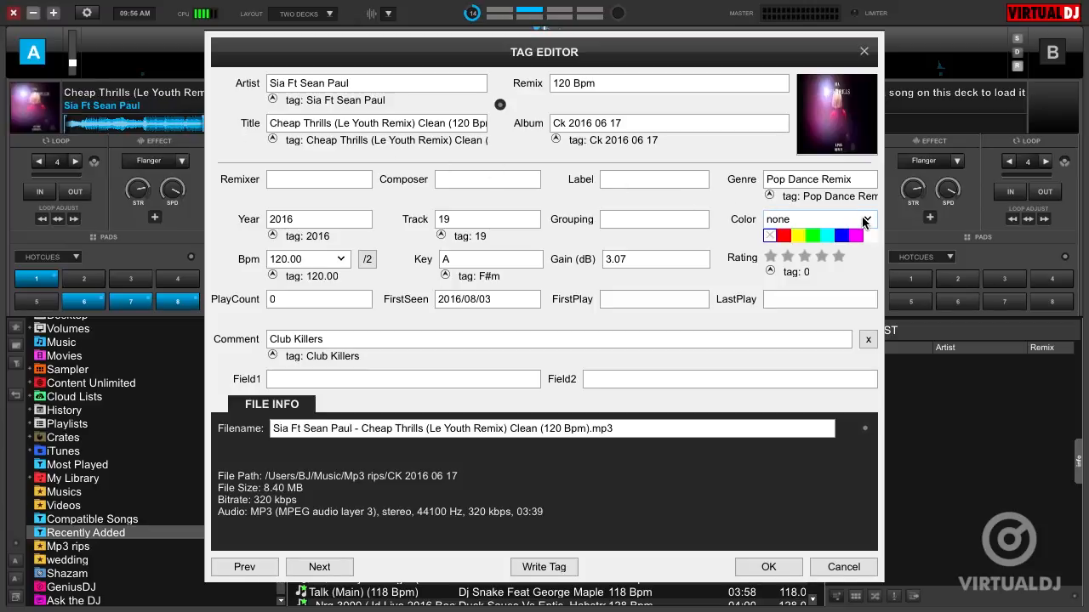
pyautogui.click(814, 237)
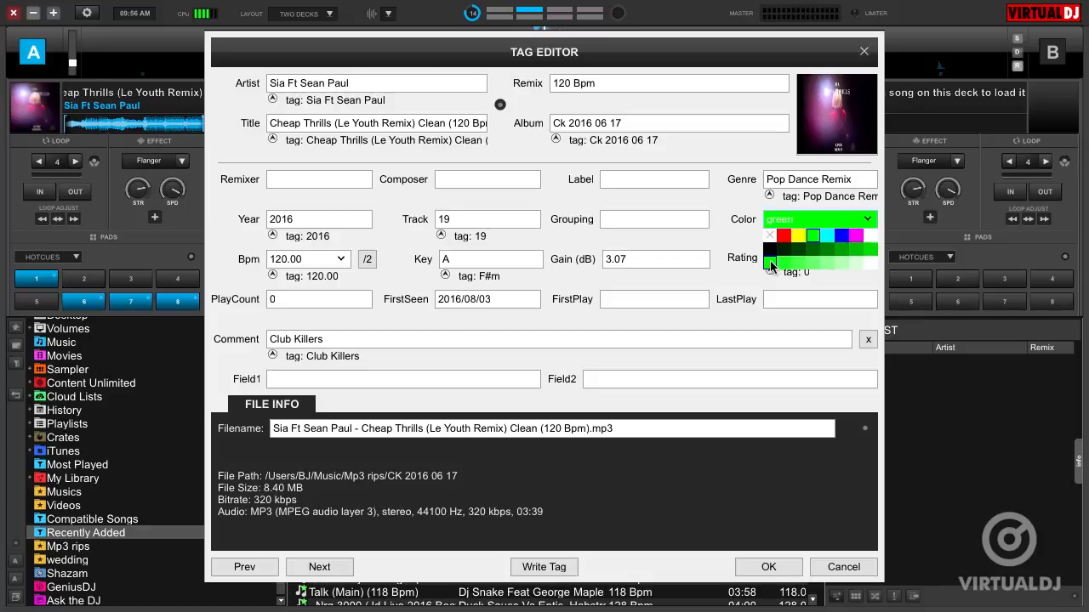
pyautogui.click(754, 289)
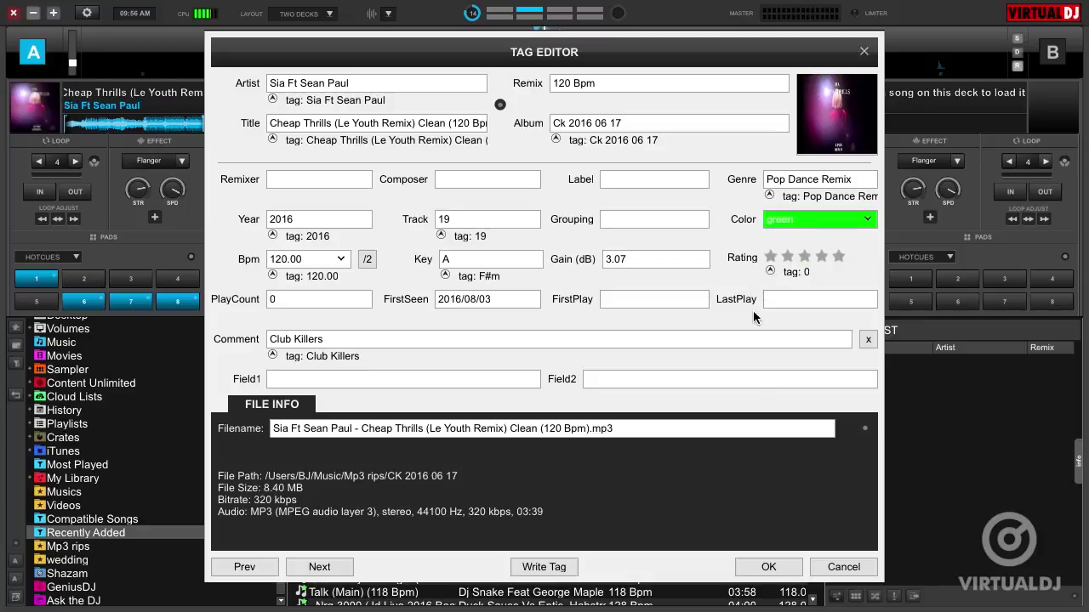
pyautogui.click(768, 568)
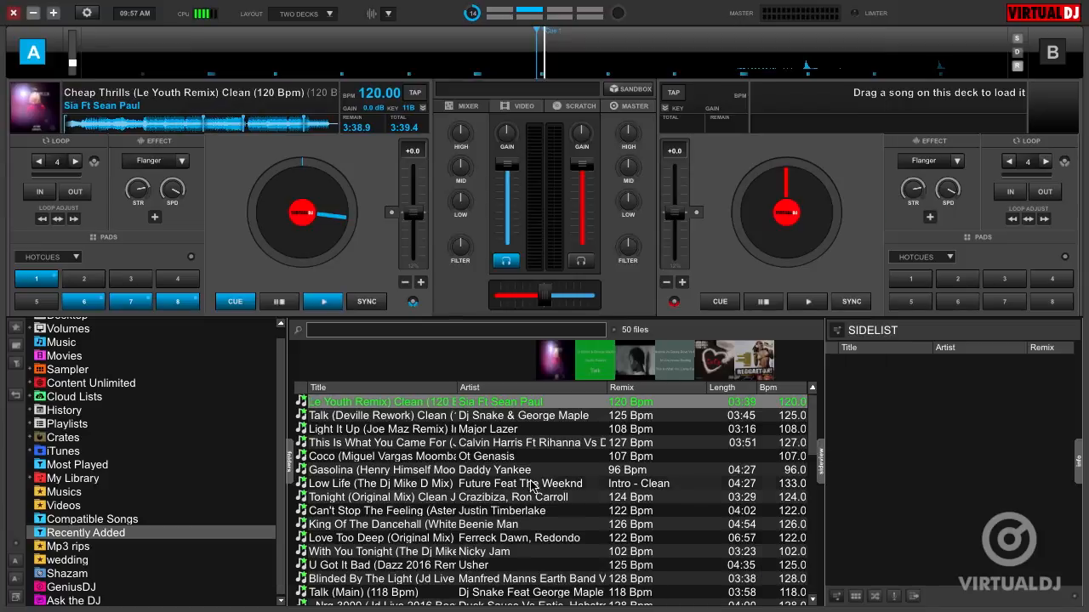
# Step: Select the six tracks from Talk down to Low Life and edit their tags together
pyautogui.keyDown('ctrl'); pyautogui.click(391, 417); pyautogui.keyUp('ctrl')
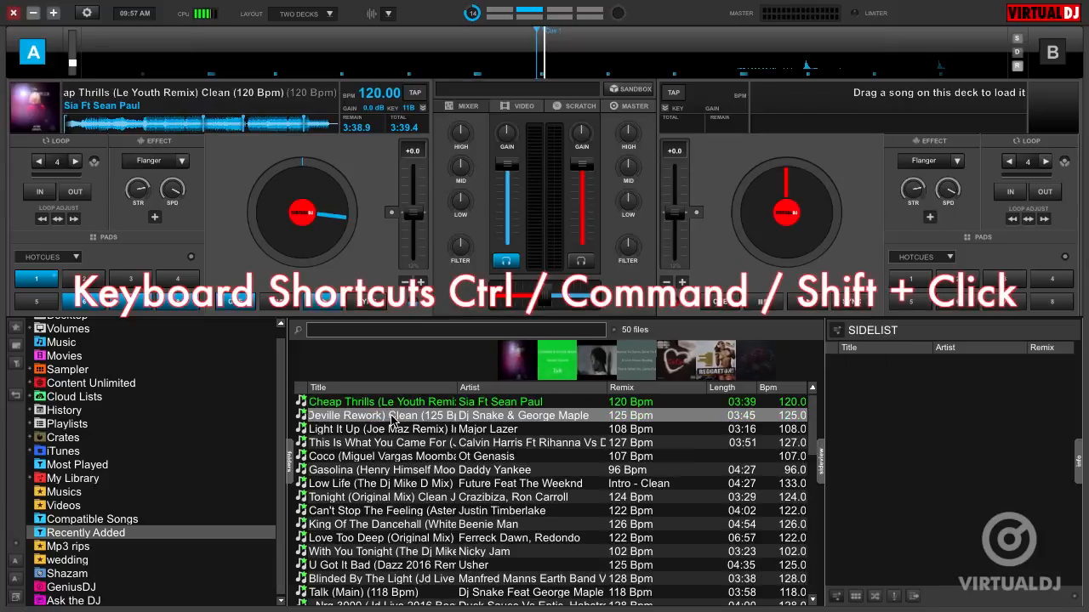
pyautogui.keyDown('shift'); pyautogui.click(383, 485); pyautogui.keyUp('shift')
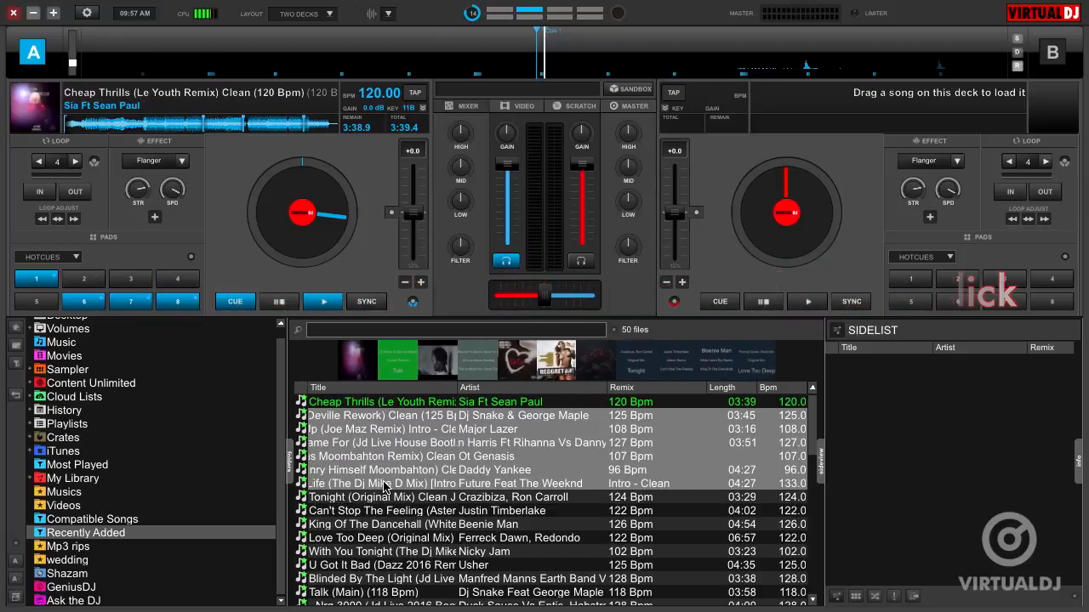
pyautogui.rightClick(393, 483)
pyautogui.click(429, 490)
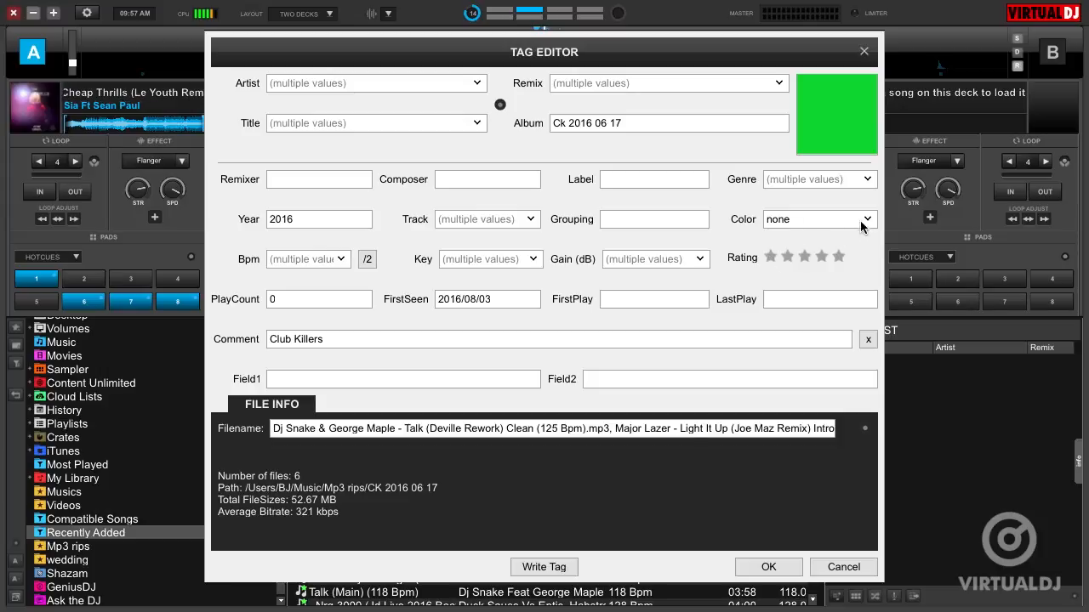
# Step: Set the colour of all six selected tracks to green and save
pyautogui.click(868, 220)
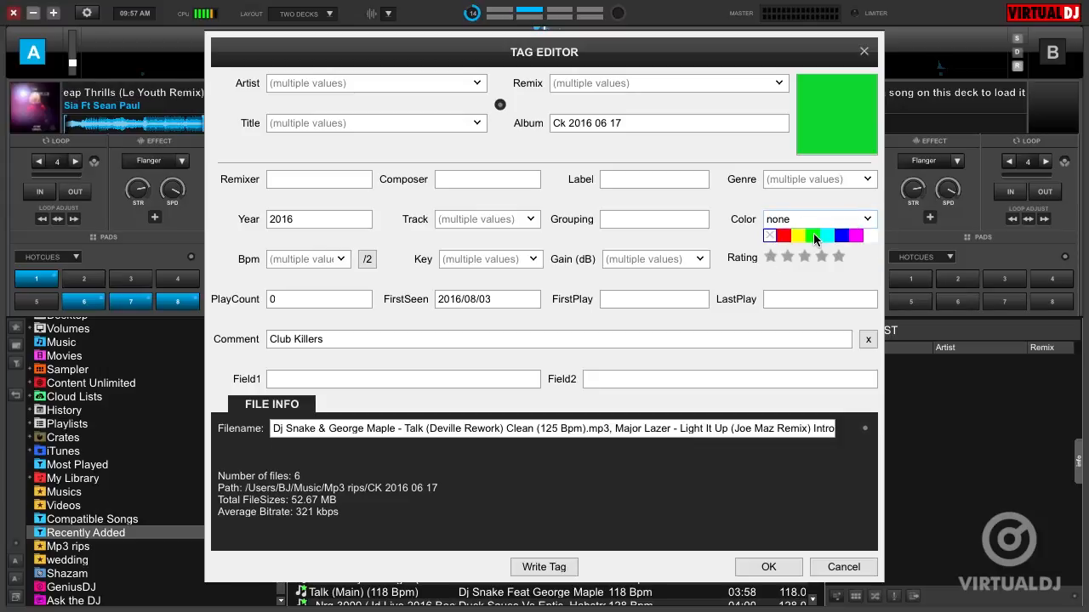
pyautogui.click(815, 239)
pyautogui.click(767, 290)
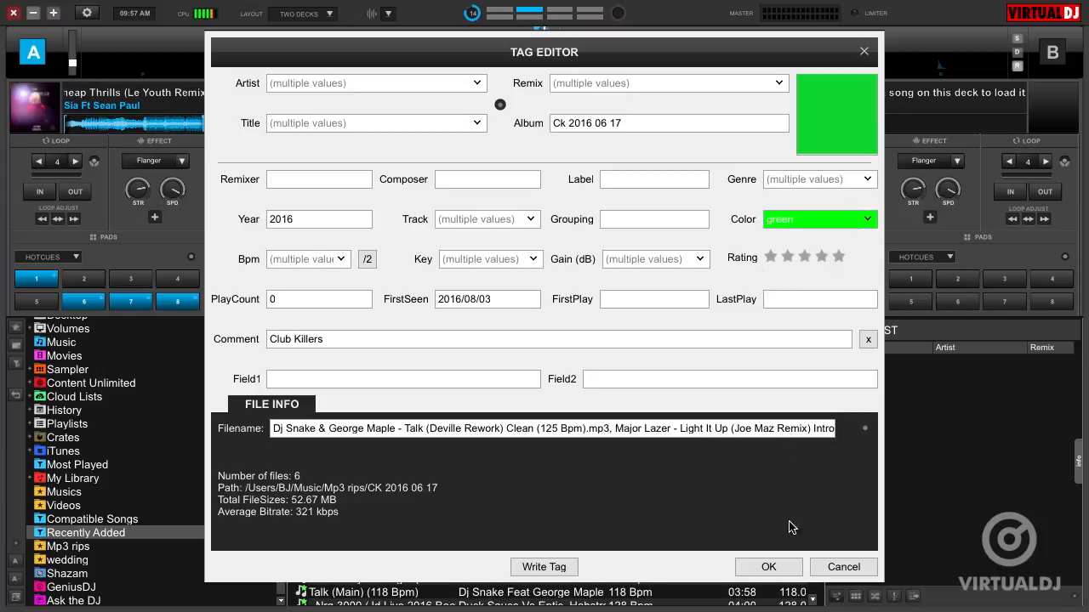
pyautogui.click(769, 568)
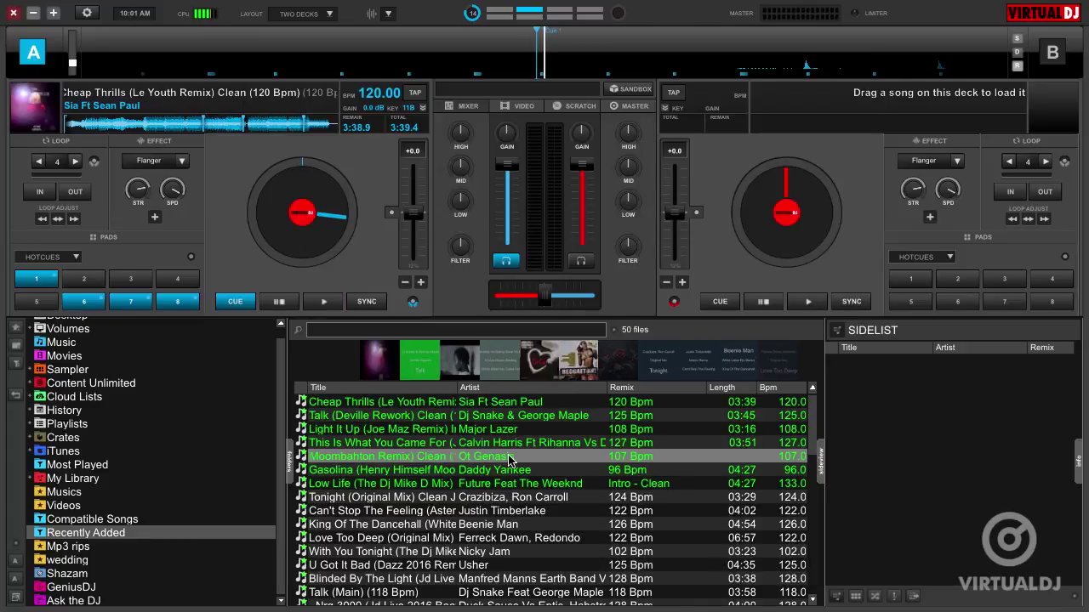
# Step: Clear Coco's colour tag back to none in the Tag Editor and save
pyautogui.rightClick(512, 457)
pyautogui.click(540, 480)
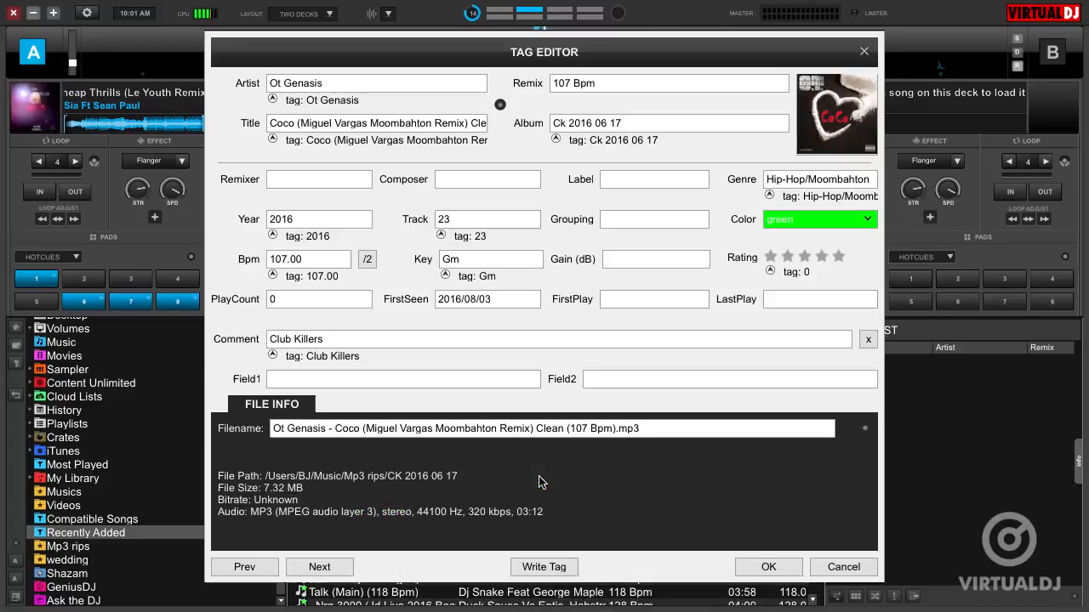
pyautogui.click(796, 223)
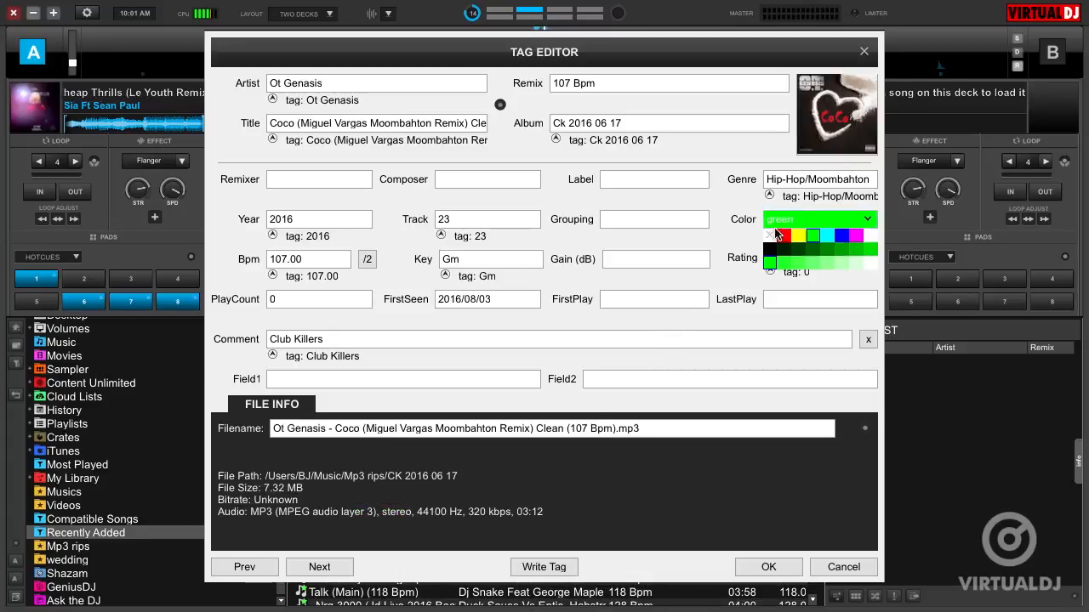
pyautogui.click(770, 237)
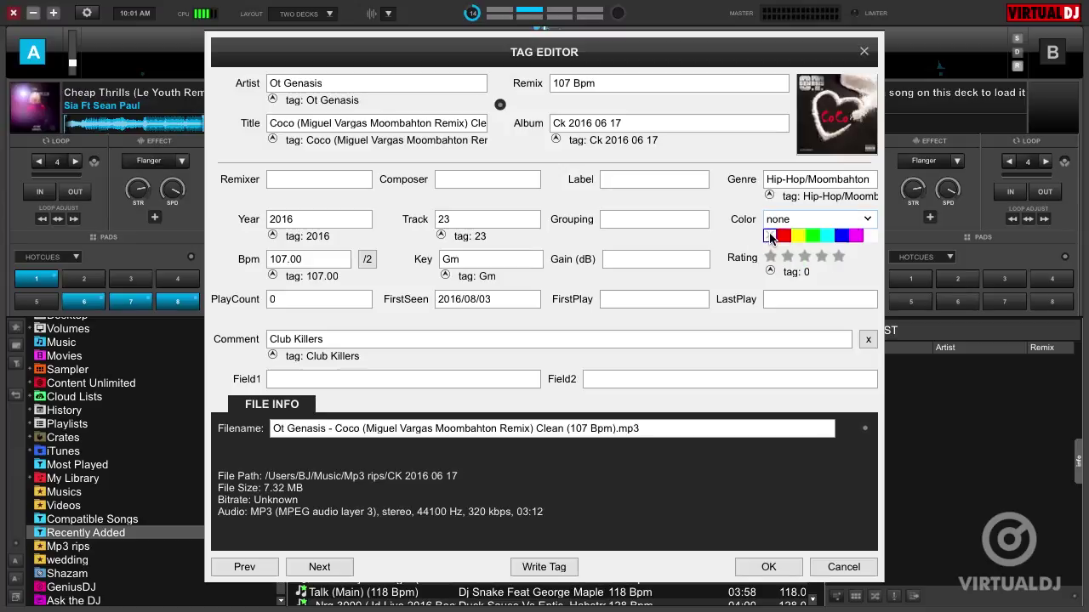
pyautogui.click(768, 567)
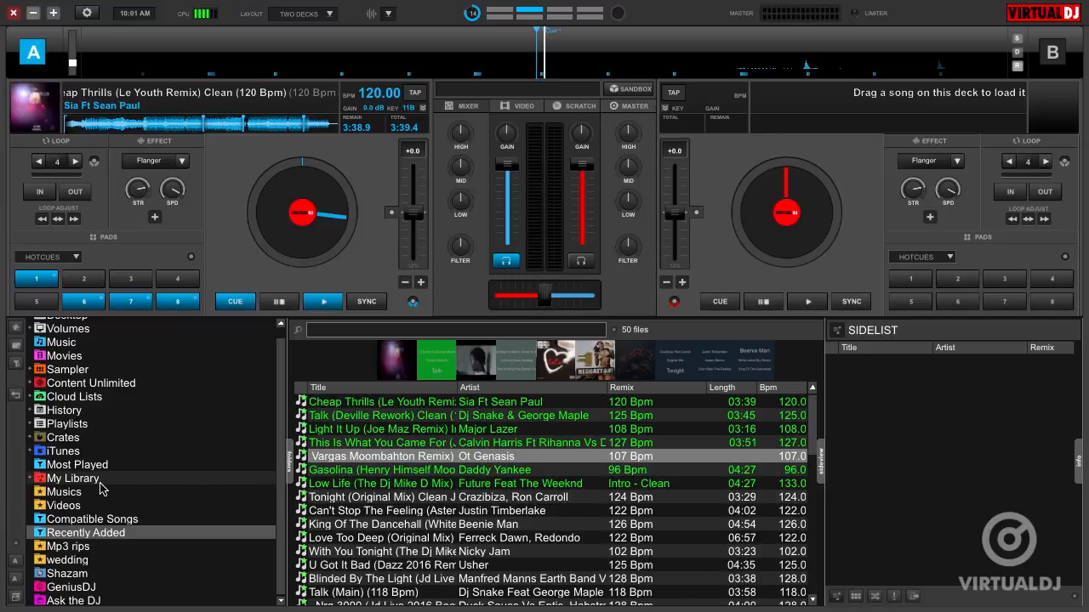
# Step: Create a filter folder under My Library named Show Green Tracks
pyautogui.click(39, 481)
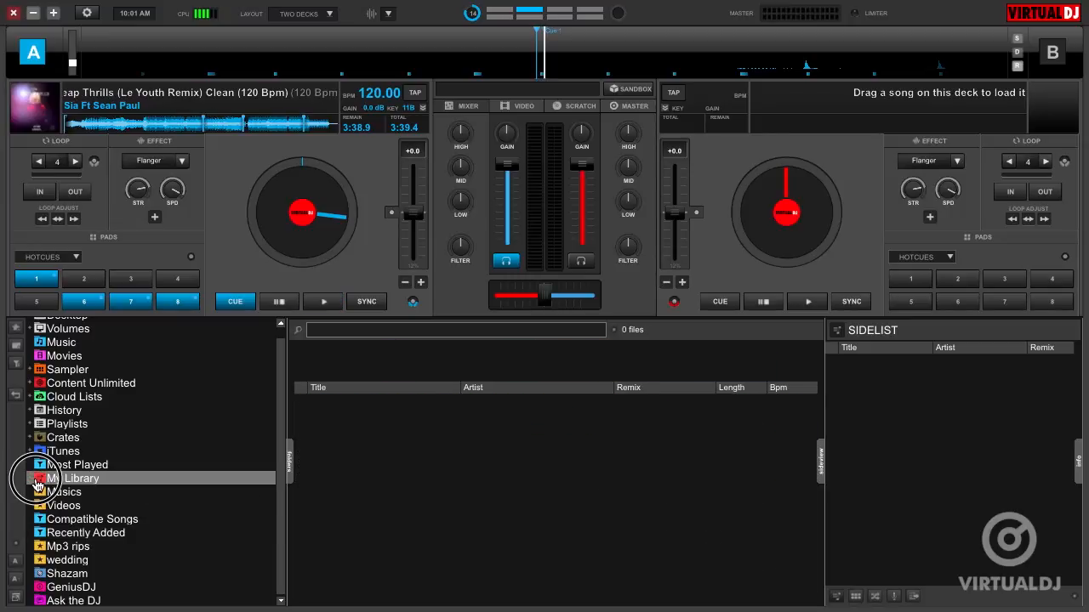
pyautogui.click(38, 481)
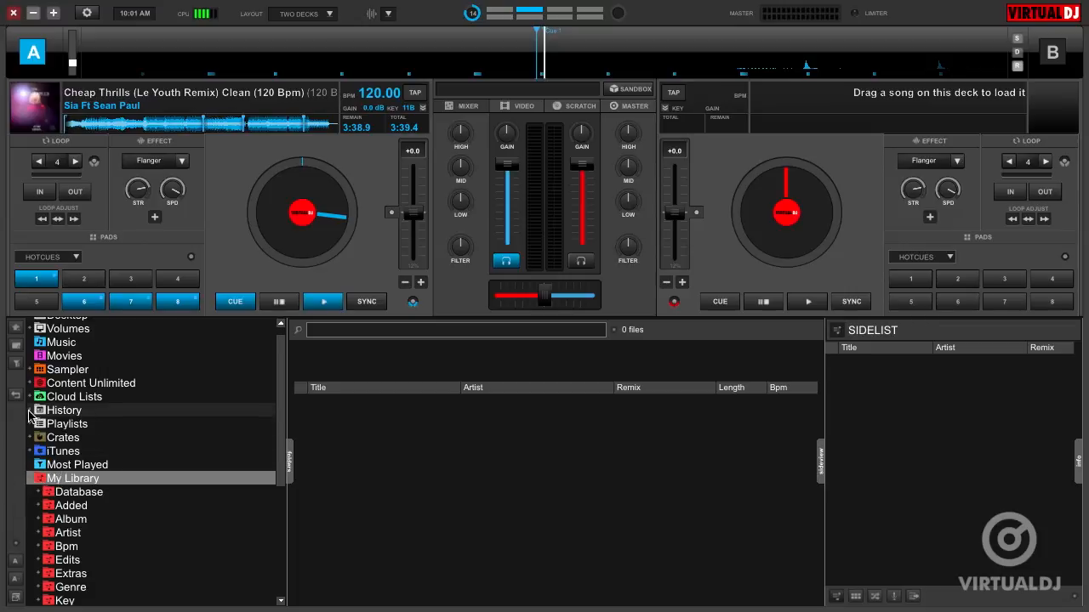
pyautogui.click(15, 367)
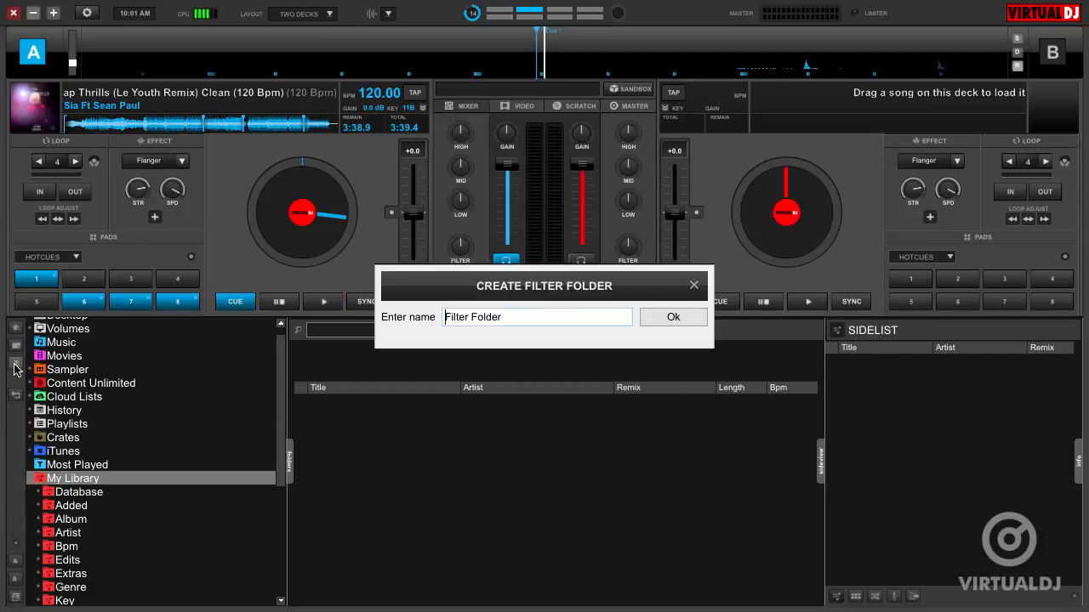
pyautogui.press('Home')
pyautogui.write('Show Green Tracks')
pyautogui.hotkey('shift', 'End')
pyautogui.press('Delete')
pyautogui.click(673, 316)
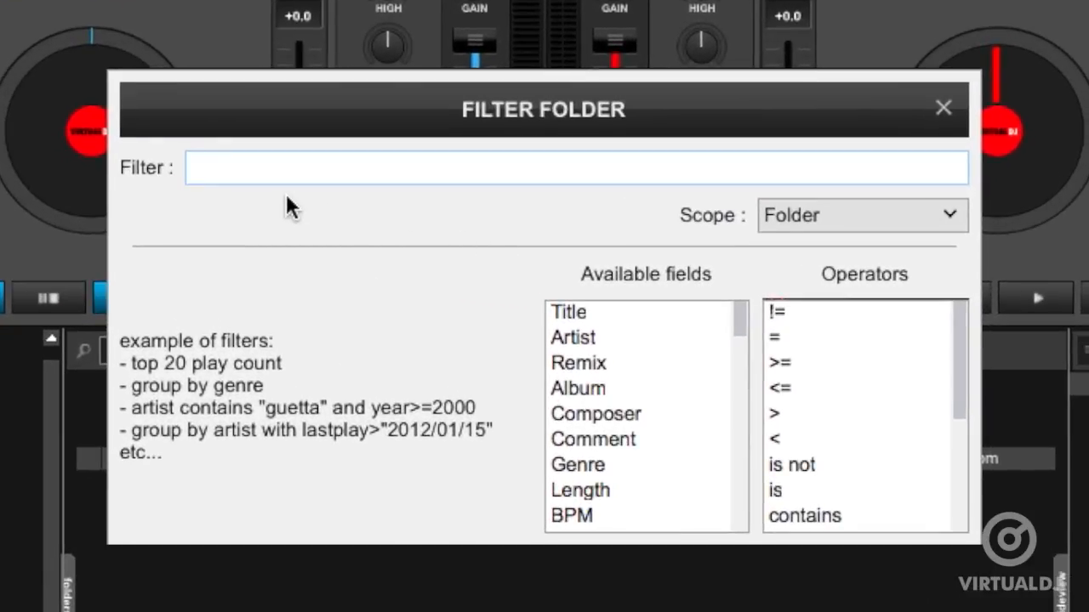
pyautogui.write('c')
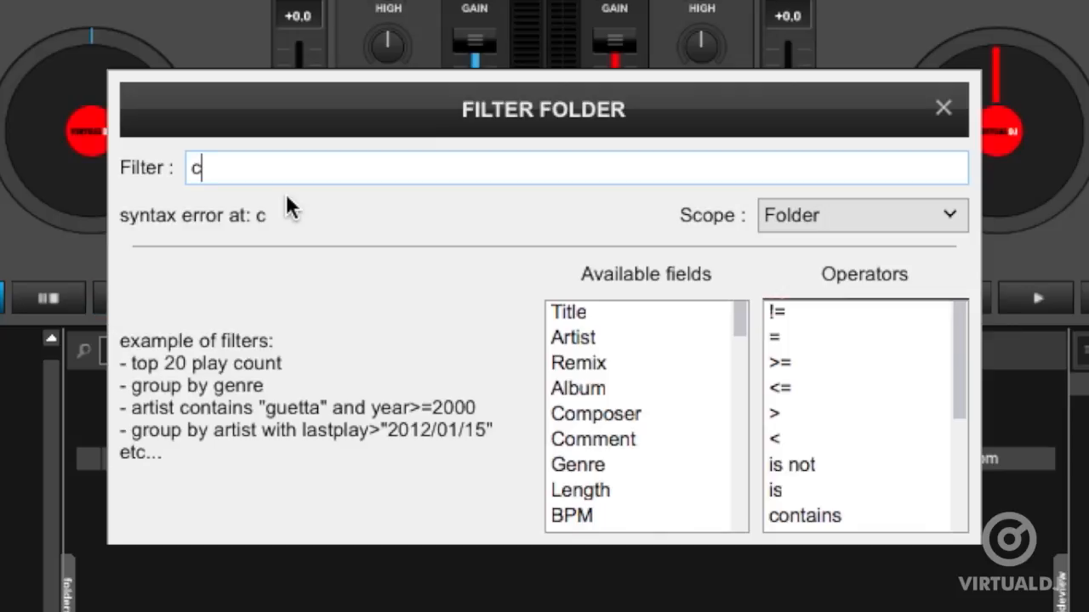
pyautogui.write('olor = green')
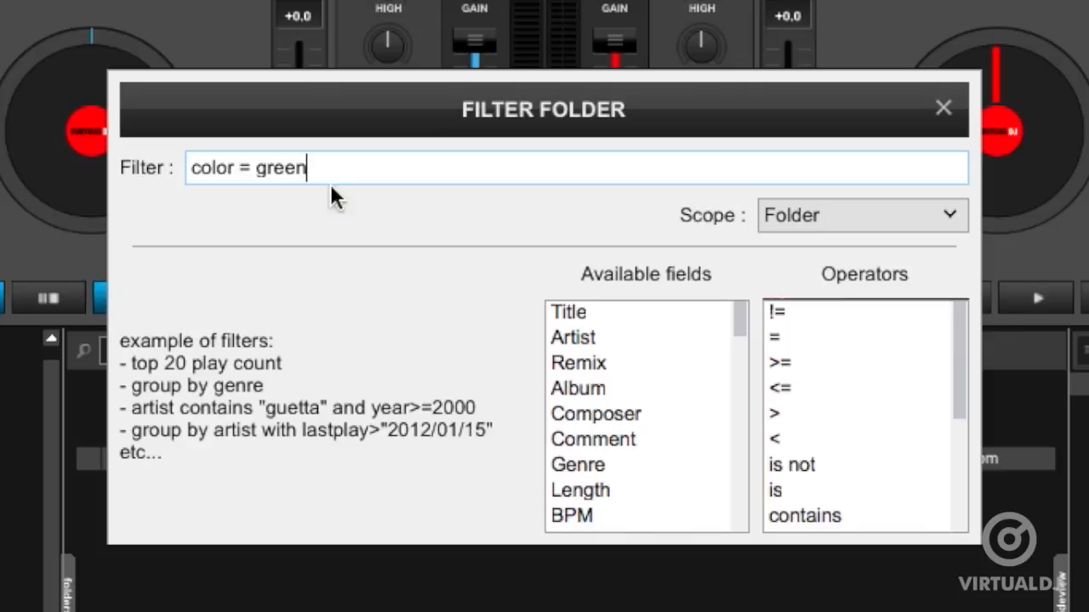
# Step: Set the filter's scope to the whole Database and close its settings
pyautogui.click(903, 216)
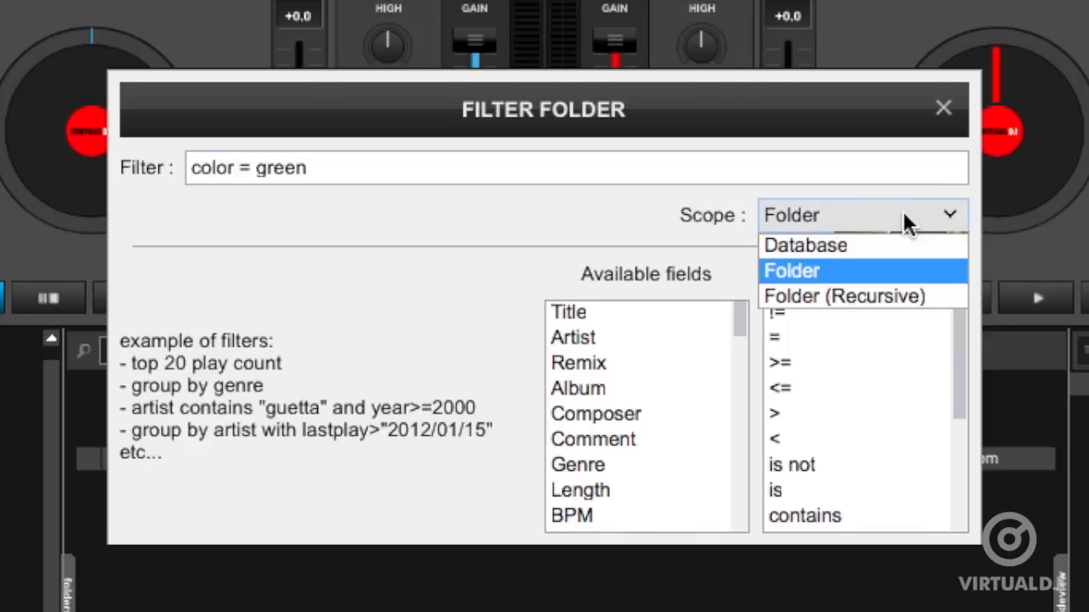
pyautogui.click(900, 242)
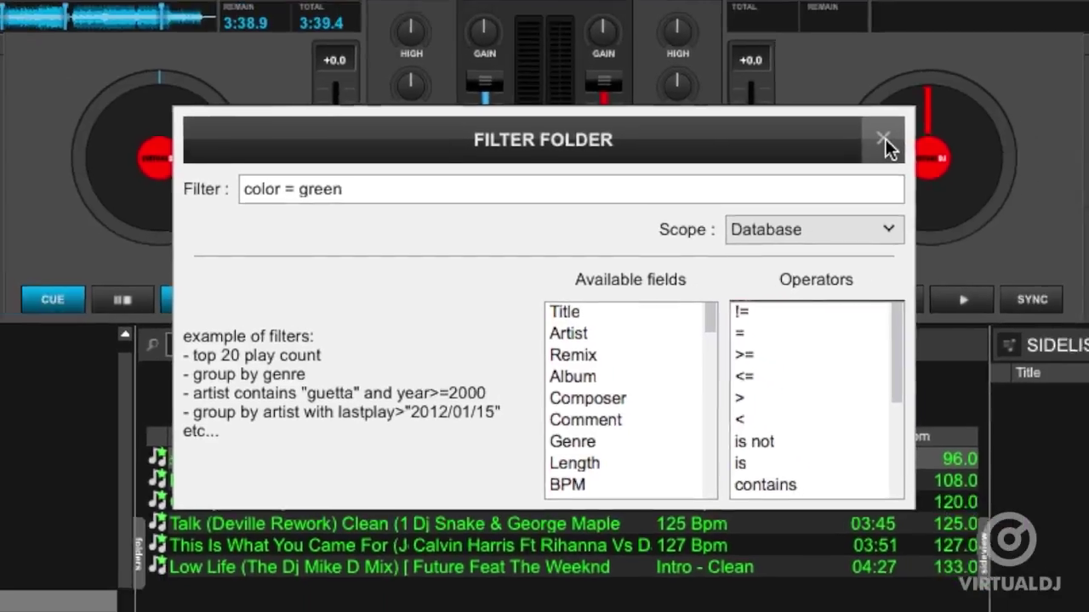
pyautogui.click(943, 107)
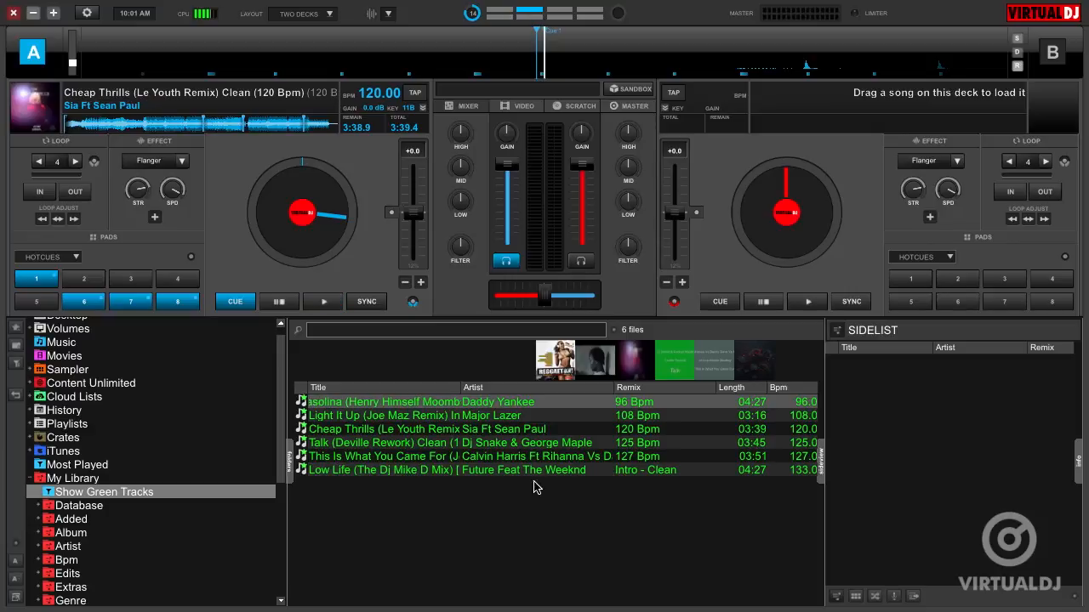
pyautogui.scroll(-5, 213, 502)
pyautogui.scroll(-5, 213, 515)
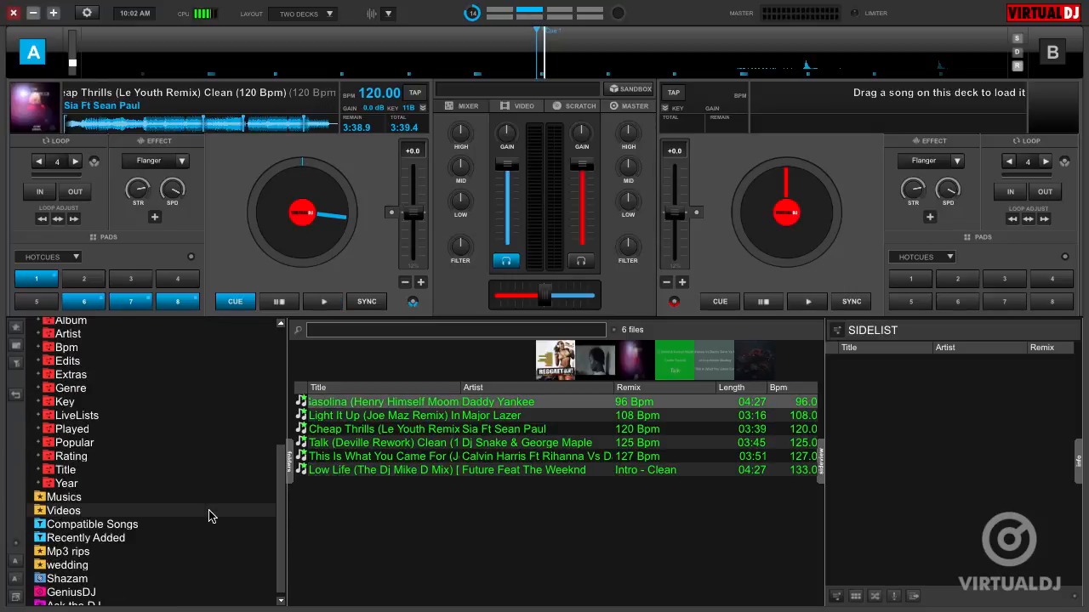
# Step: Return to Recently Added, then view the Options page of the settings
pyautogui.click(170, 519)
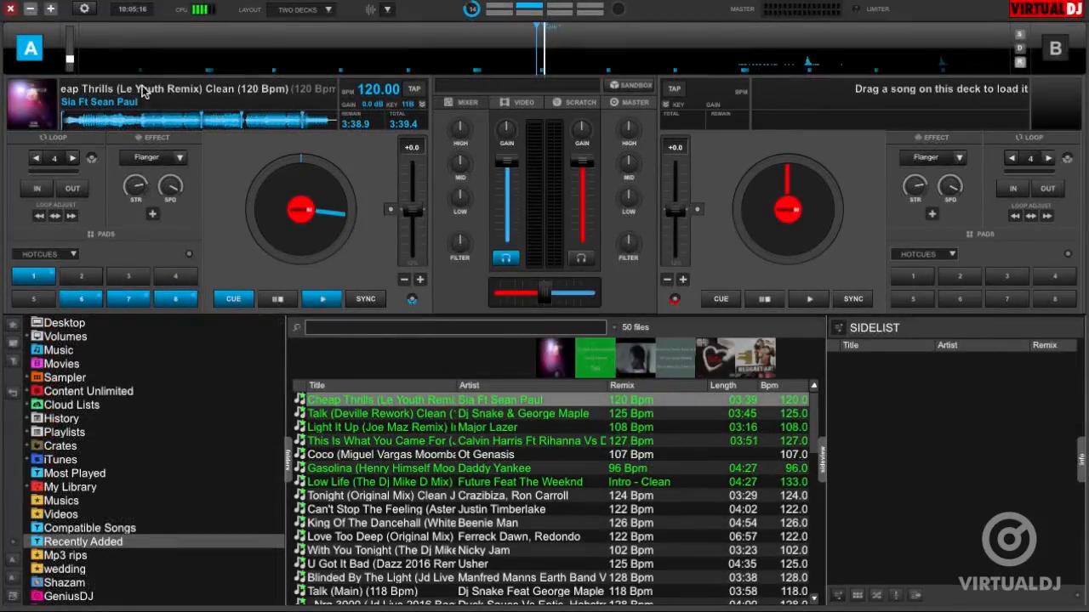
pyautogui.click(85, 9)
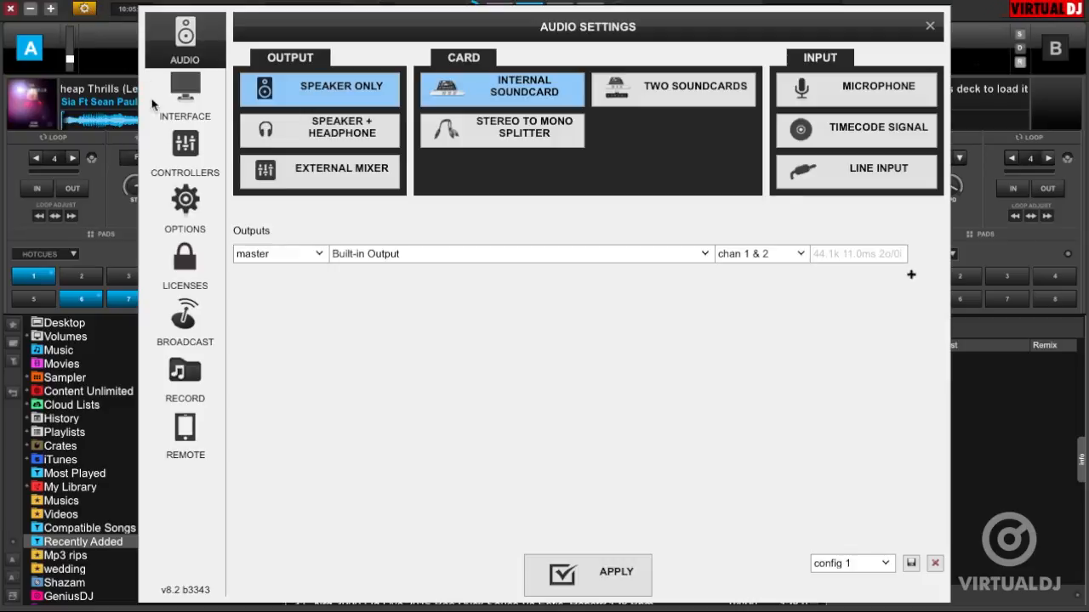
pyautogui.click(190, 211)
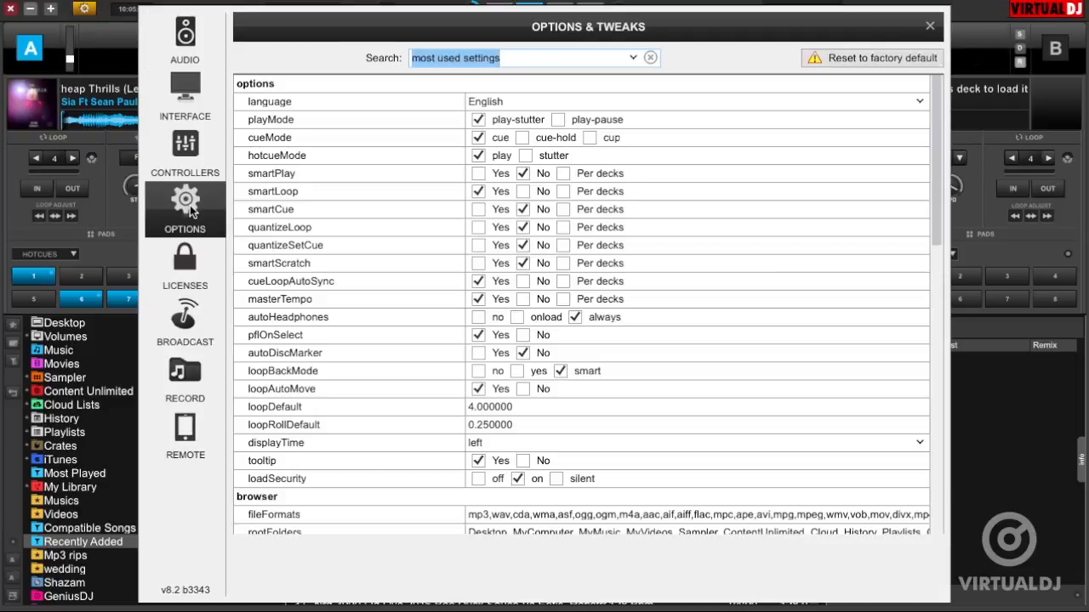
pyautogui.write('colorpic')
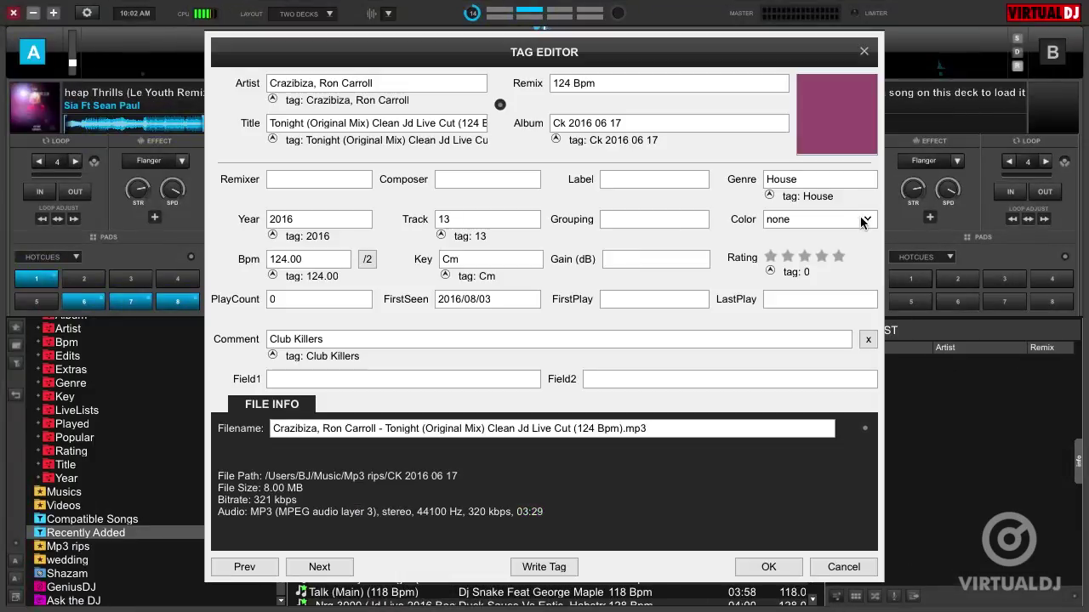
# Step: Tag the Tonight track red and confirm it
pyautogui.click(864, 222)
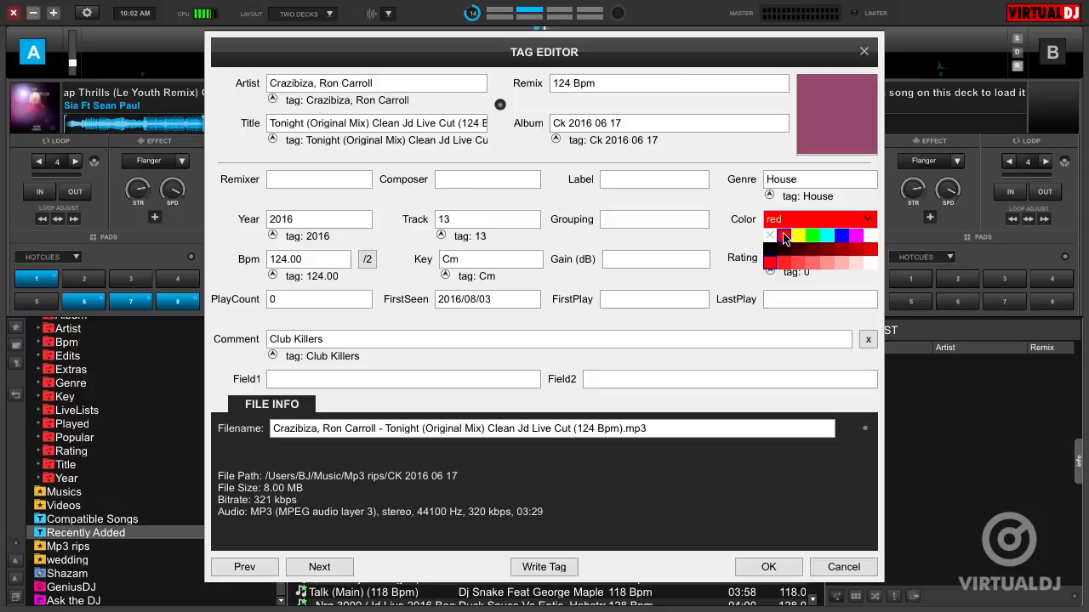
pyautogui.click(768, 567)
# Step: Choose yellow as the colour tag for Can't Stop The Feeling in its Tag Editor
pyautogui.click(439, 511)
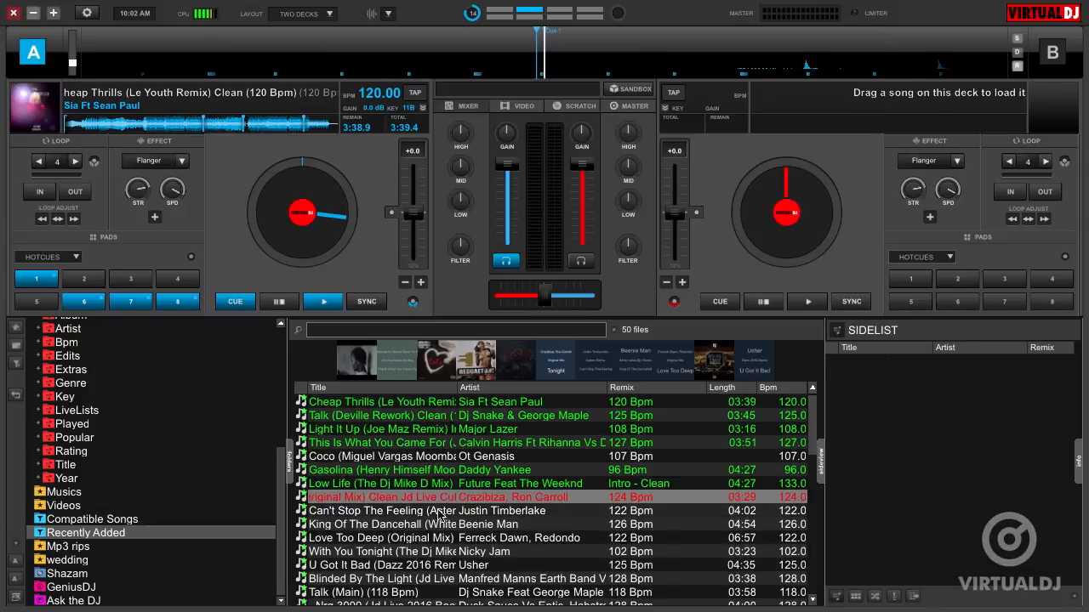
pyautogui.rightClick(438, 510)
pyautogui.click(479, 535)
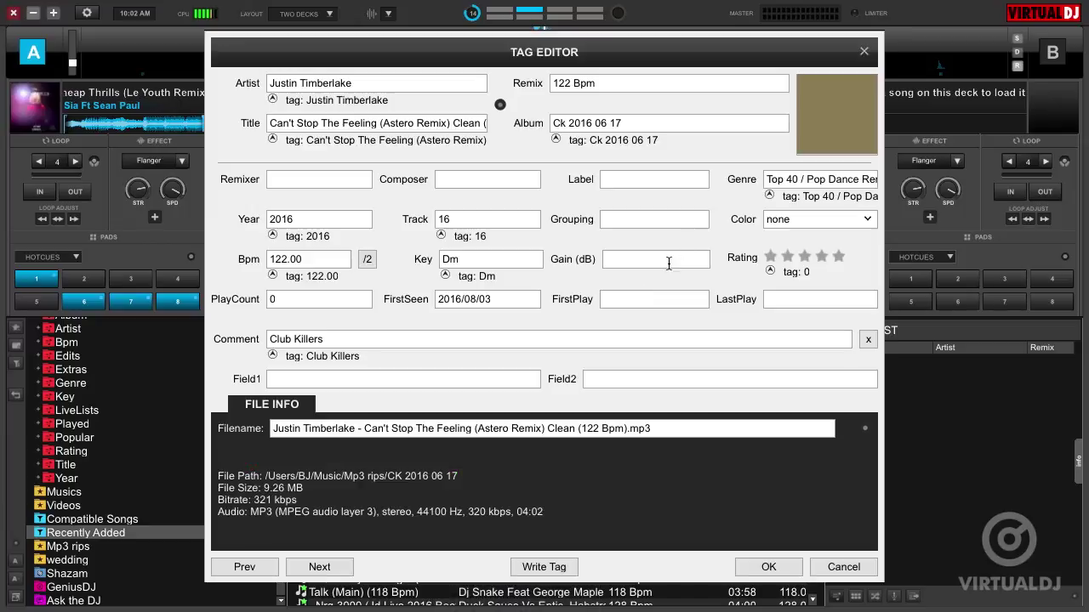
pyautogui.click(820, 219)
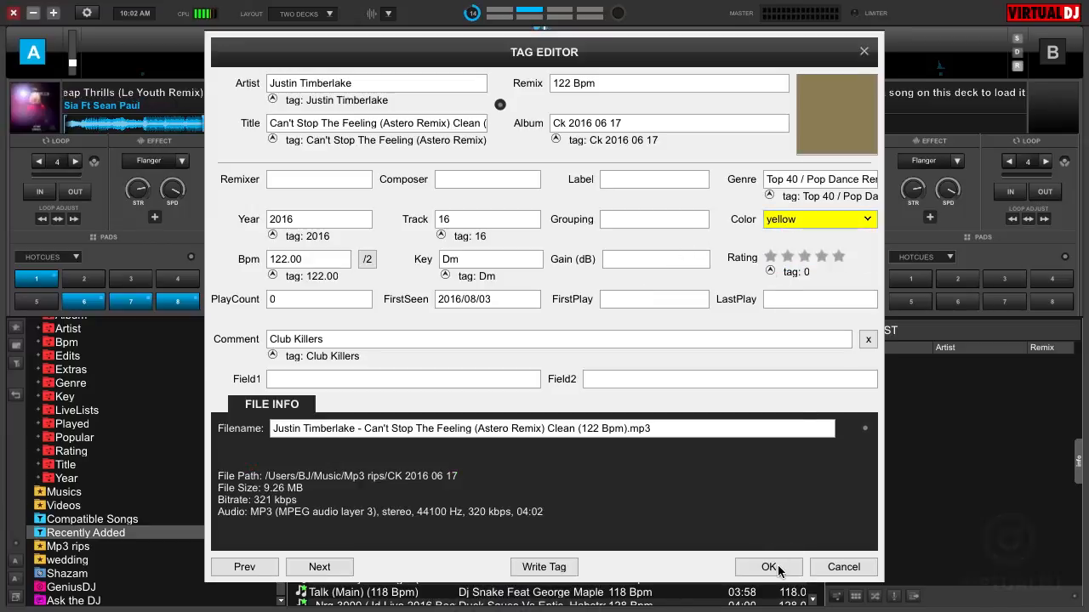